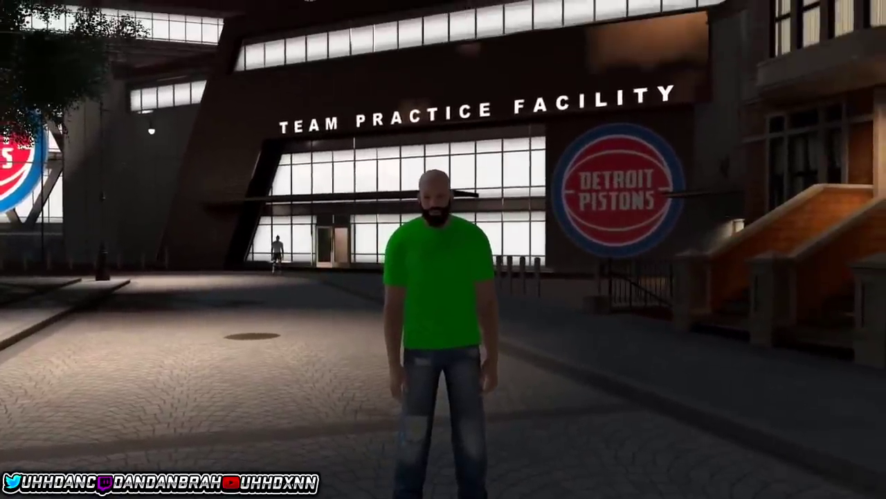
- Return to the PS4 home screen and close NBA 2K20 from its Options menu
key("super")
key("Menu")
key("Return")
key("Return")
- Go to Settings > Application Saved Data Management > Saved Data in System Storage > Copy to USB
key("Up")
key("Left")
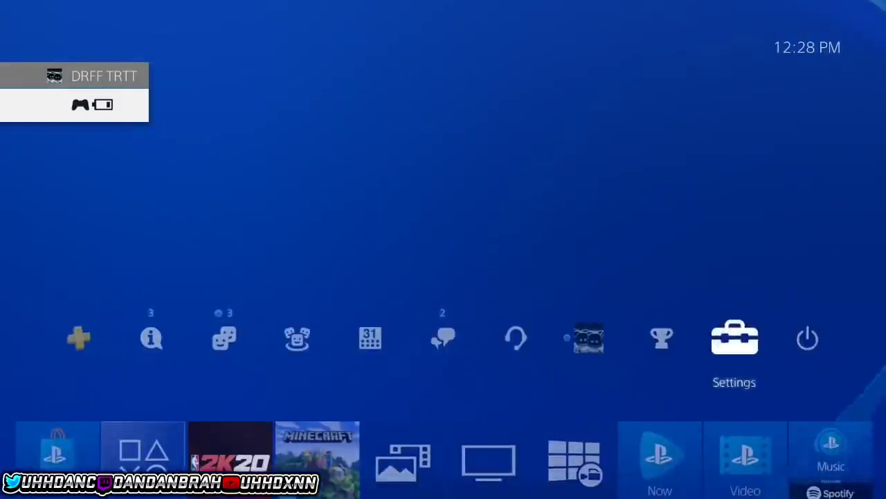
key("Return")
key("Down")
key("Down")
key("Down")
key("Down")
key("Down")
key("Down")
key("Down")
key("Down")
key("Return")
key("Down")
key("Up")
key("Return")
key("Down")
key("Down")
key("Up")
key("Up")
- Tick the NBA 2K20 Settings save and copy it to USB, overwriting the existing copy
key("Down")
key("Return")
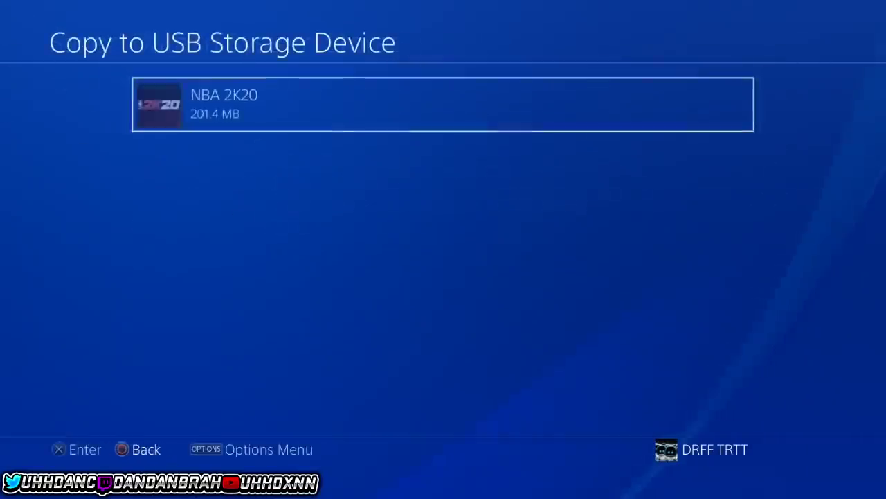
key("Return")
key("Down")
key("Up")
key("Down")
key("Down")
key("Down")
key("Down")
key("Down")
key("Down")
key("Down")
key("Down")
key("Down")
key("Down")
key("Down")
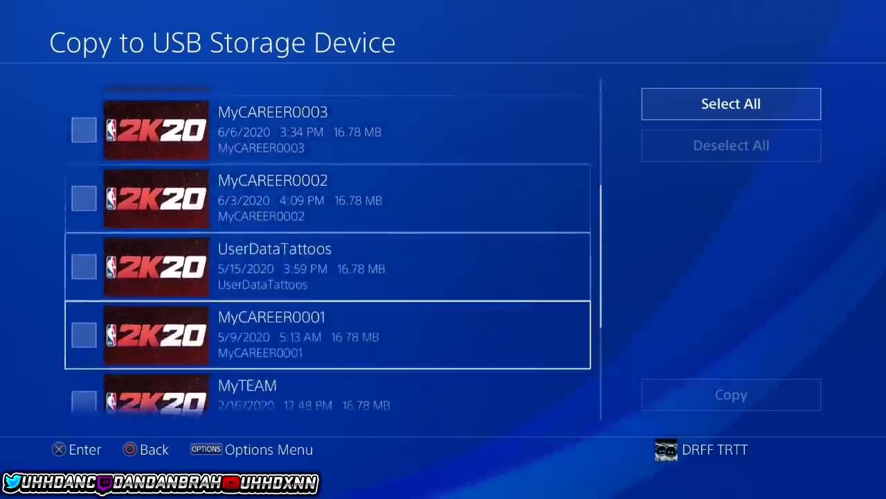
key("Return")
key("Right")
key("Return")
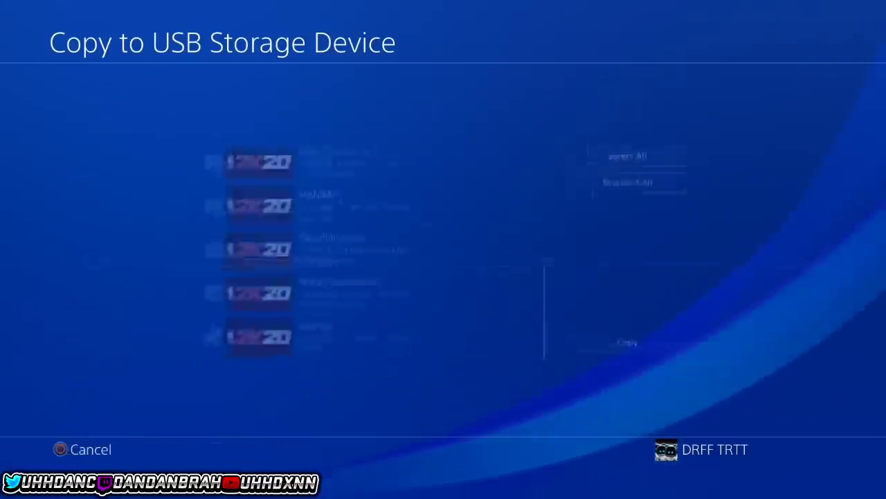
key("Up")
key("Return")
key("Down")
key("Right")
key("Return")
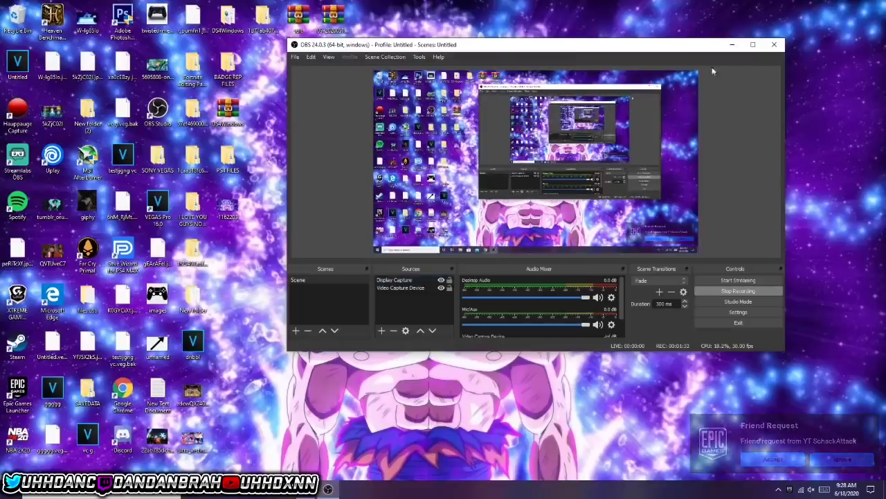
- Browse the USB drive's PS4 > SAVEDATA > 591c8465291b656d > CUSA16310 folders, then return to SAVEDATA
left_click(731, 45)
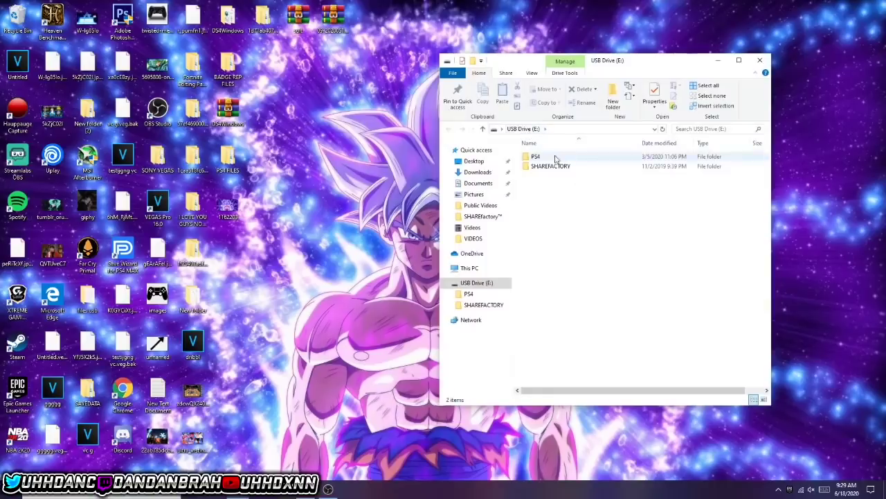
double_click(546, 157)
double_click(545, 157)
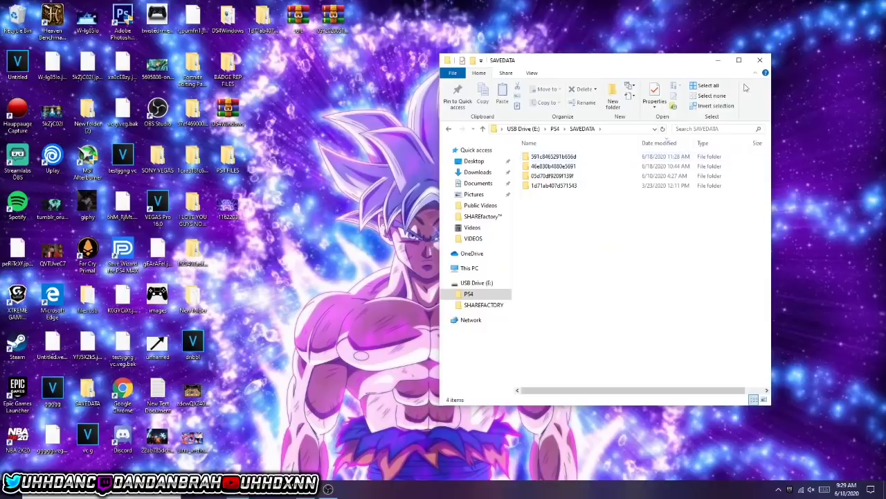
left_click(646, 160)
double_click(646, 160)
double_click(644, 159)
left_click(449, 131)
left_click(449, 131)
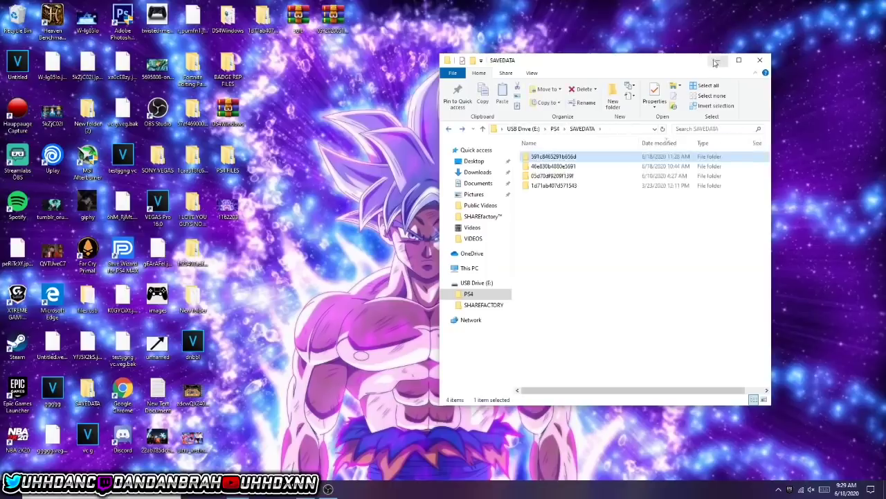
left_click(718, 60)
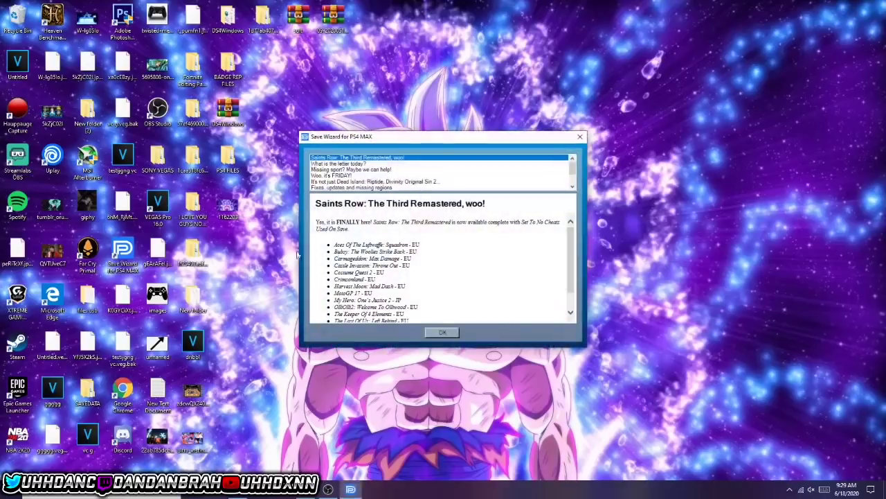
- Dismiss the news box, open the Re-Sign list, expand CUSA16310 and select the Settings save
left_click(437, 334)
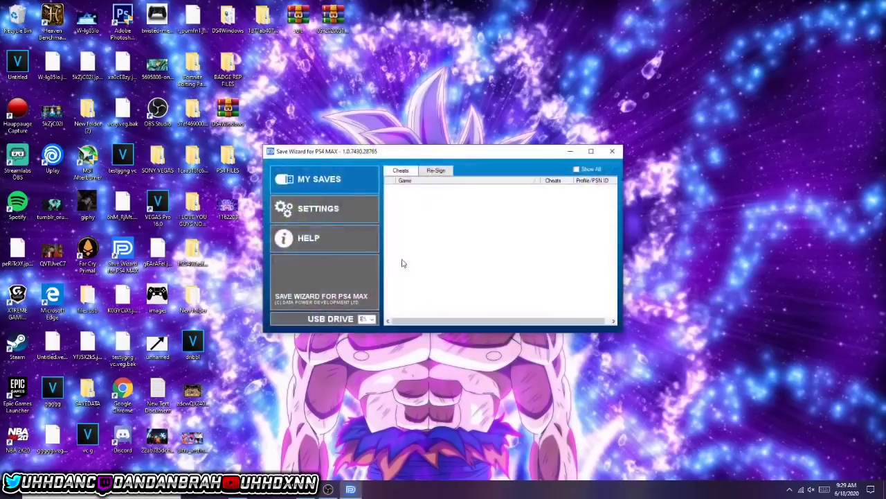
left_click(339, 219)
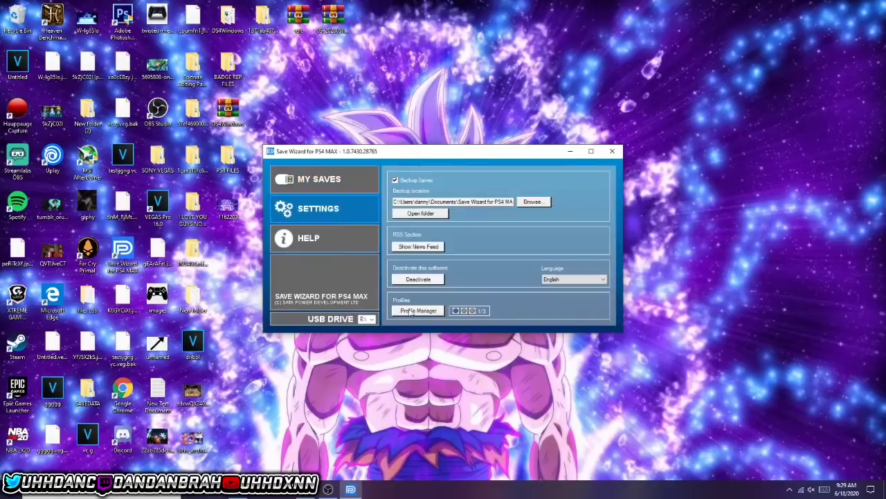
left_click(329, 180)
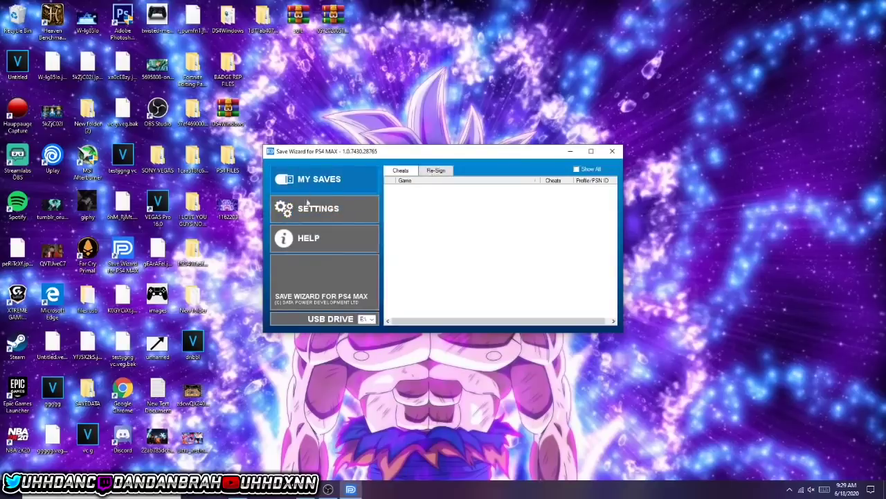
left_click(436, 170)
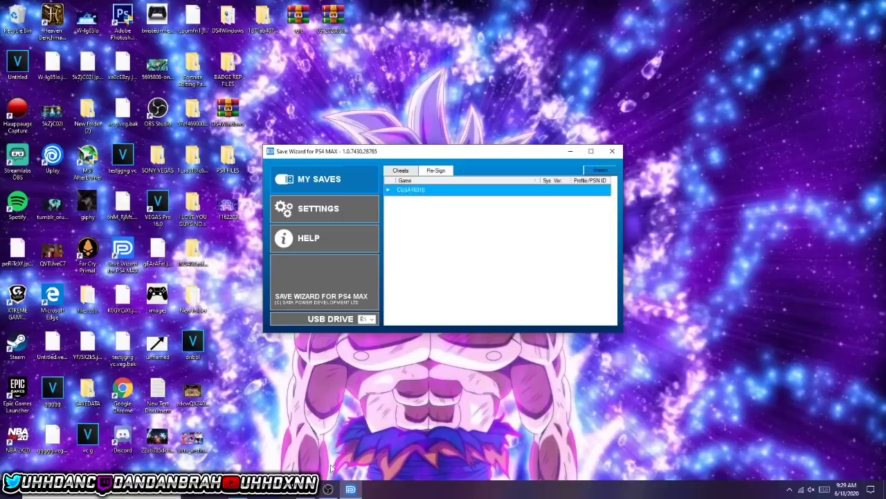
left_click(328, 489)
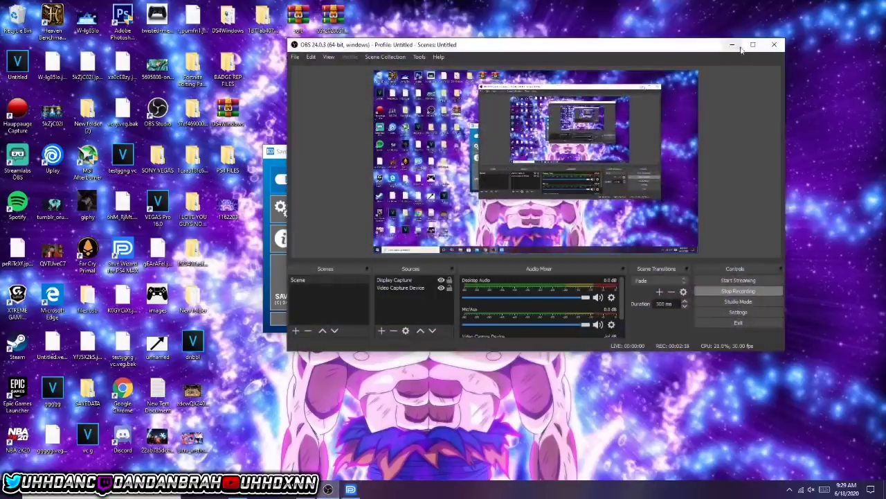
left_click(735, 45)
double_click(438, 193)
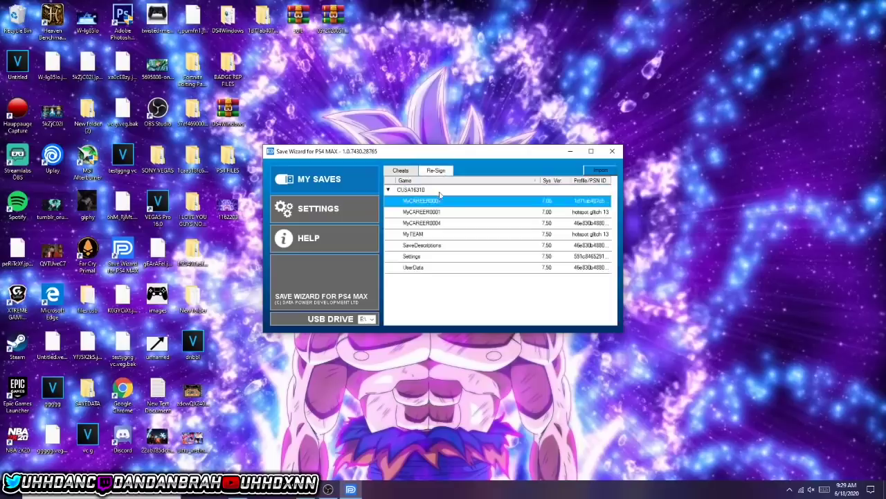
left_click(427, 258)
- Register a new profile named MASCOT GLITCH for the Settings save and confirm it is assigned
right_click(427, 258)
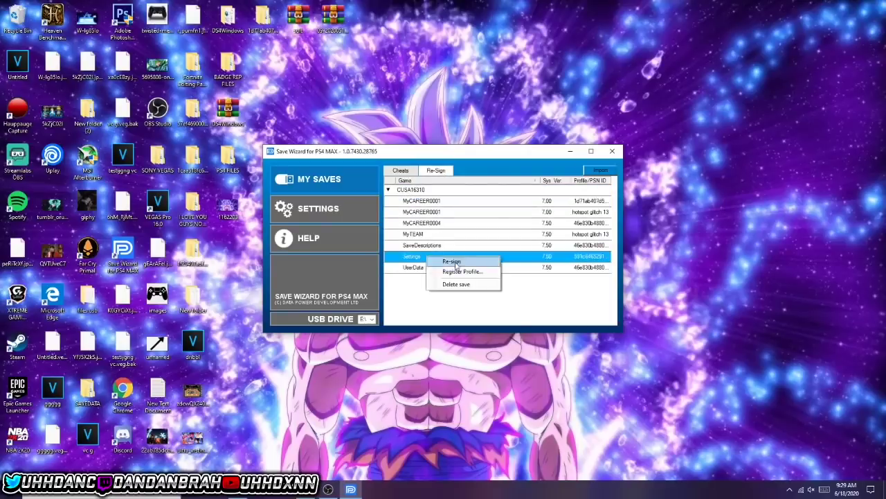
left_click(454, 273)
double_click(442, 217)
type("MASCOT GLITCH")
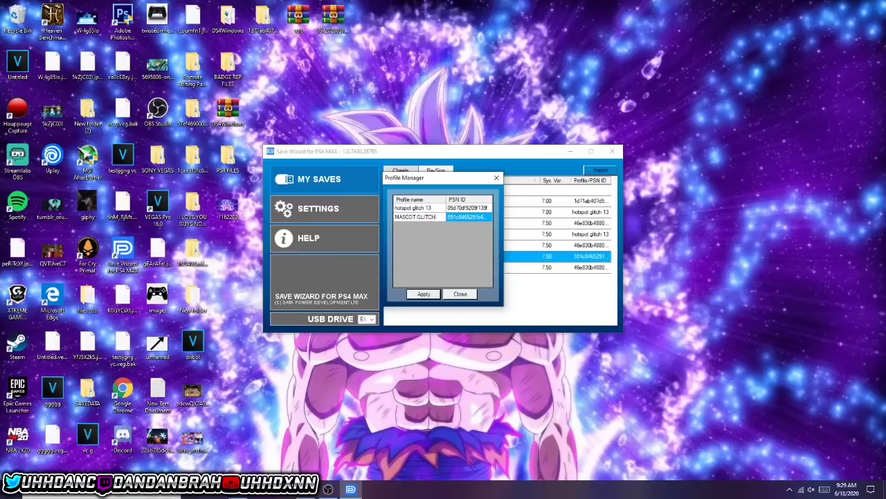
left_click(432, 222)
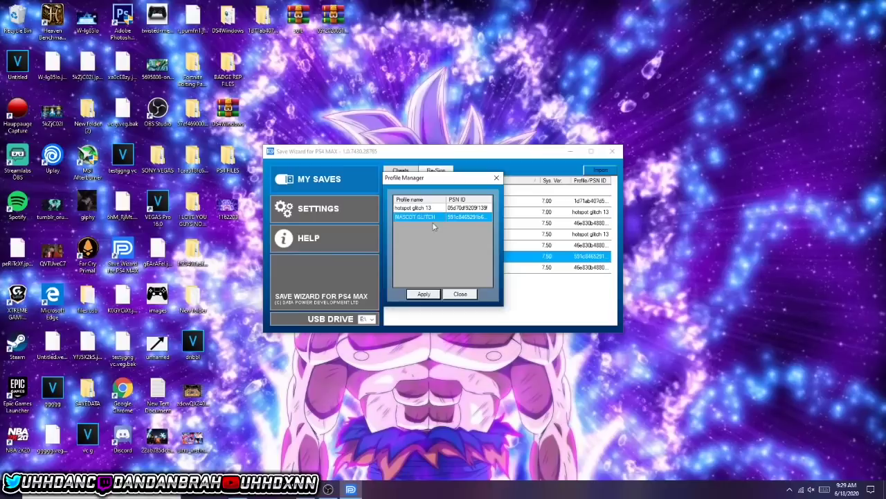
left_click(423, 295)
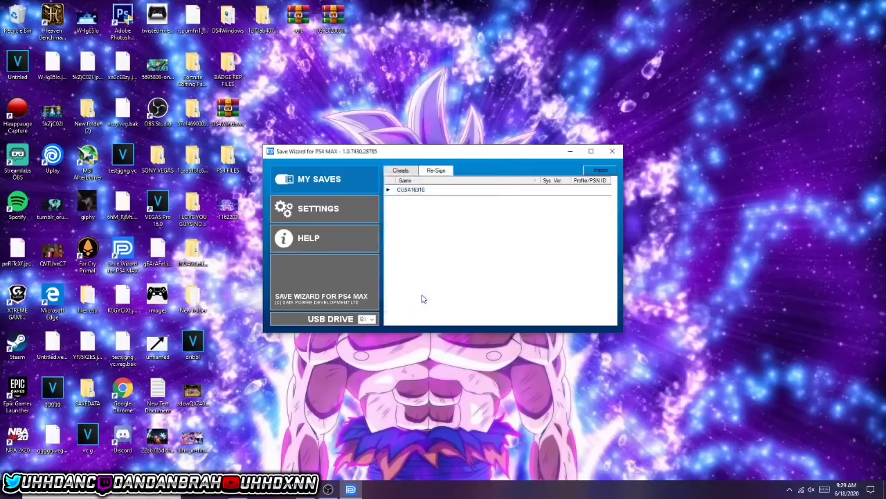
double_click(432, 192)
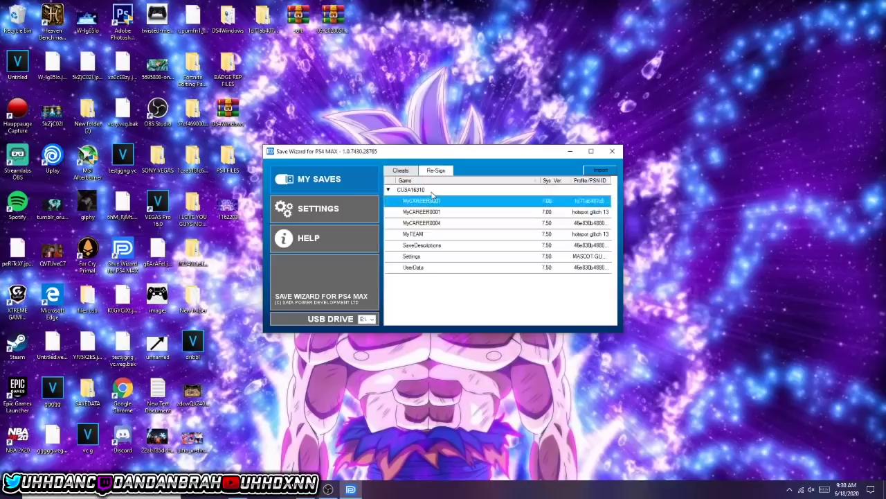
left_click(467, 257)
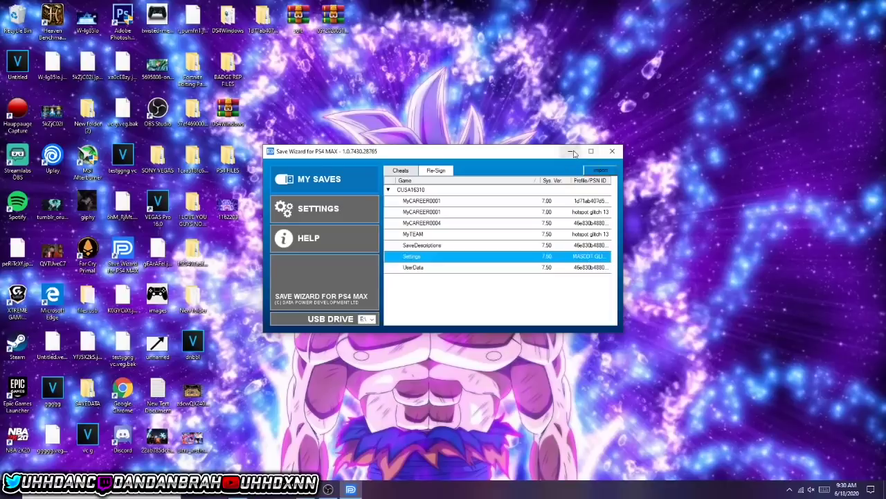
- Close Save Wizard, then on nba2k.com start signing in with the PlayStation network
left_click(607, 152)
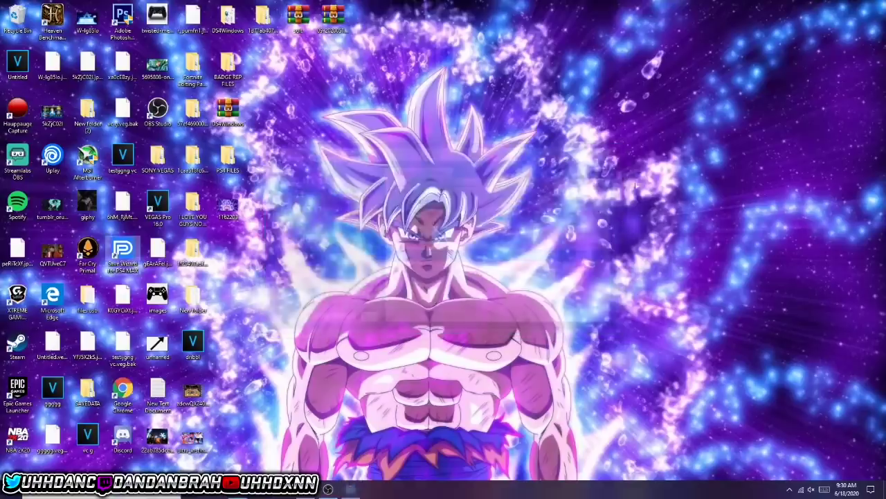
key("alt+Tab")
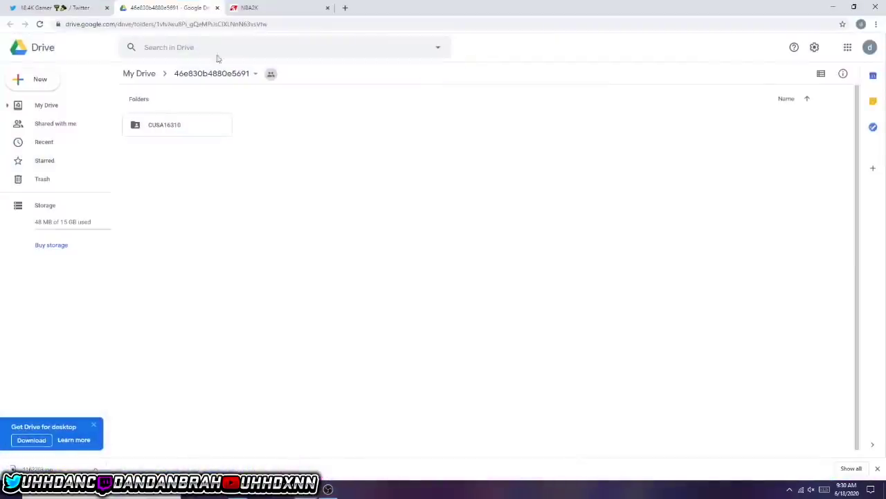
left_click(252, 8)
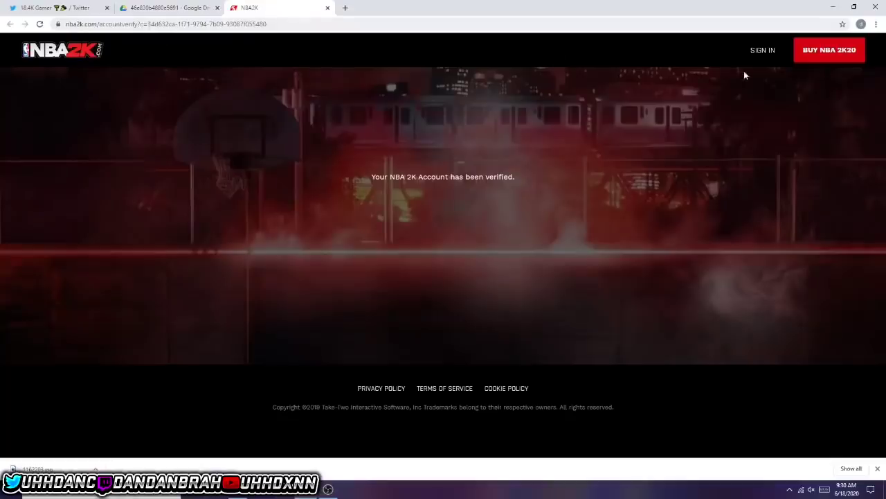
left_click(762, 50)
left_click(515, 201)
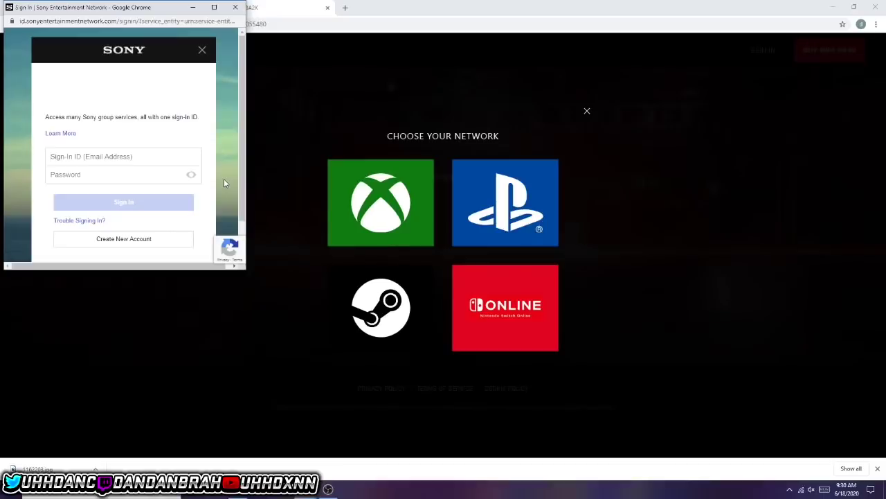
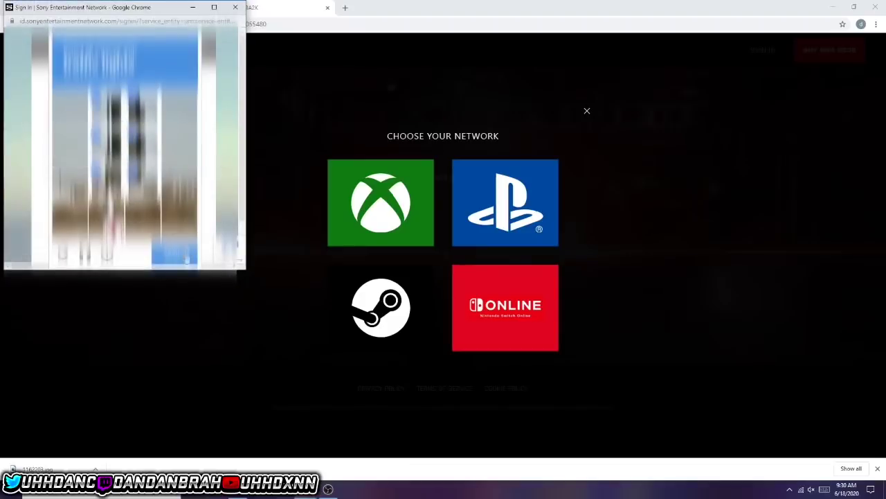
- Sign in to Sony Entertainment Network with the account's e-mail ID and password
left_click(181, 254)
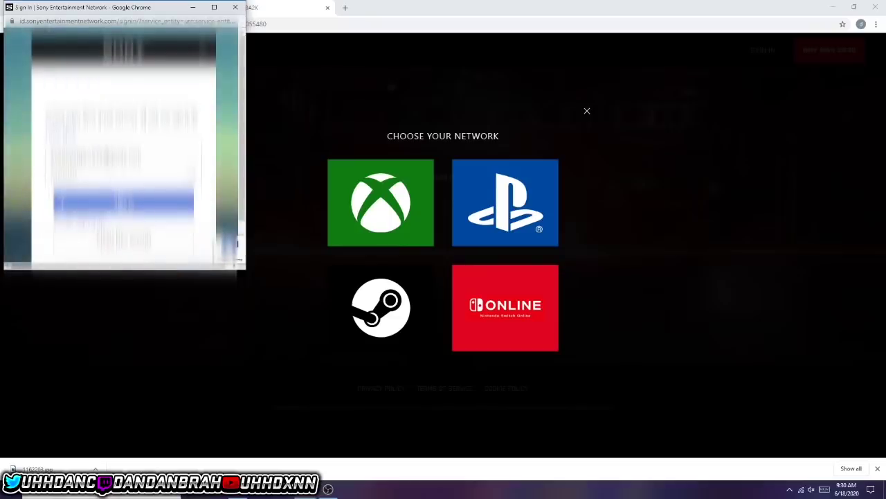
left_click(118, 199)
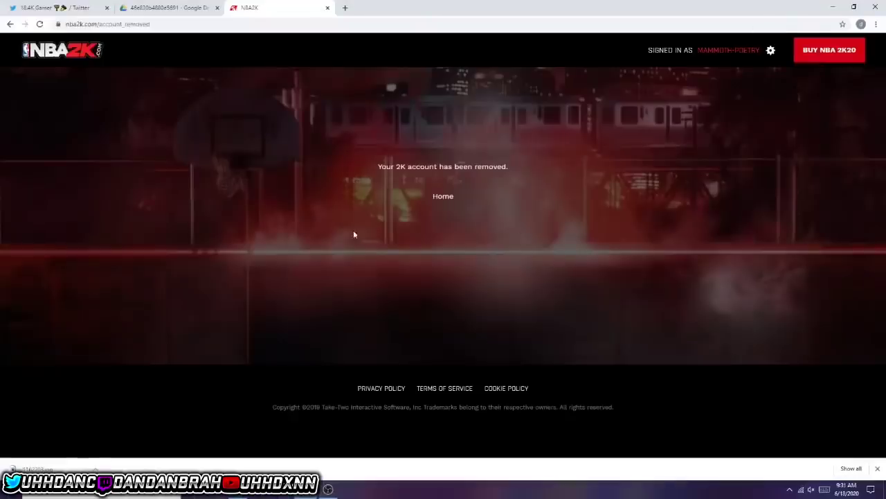
- Return to My Drive and download folder 46e830b4880e5691 as a zip, dismissing the leave-site warning
left_click(205, 3)
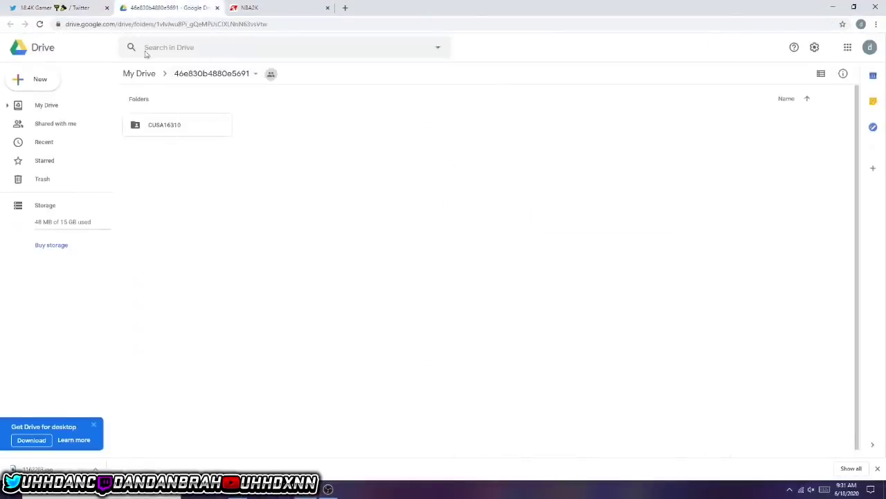
left_click(201, 75)
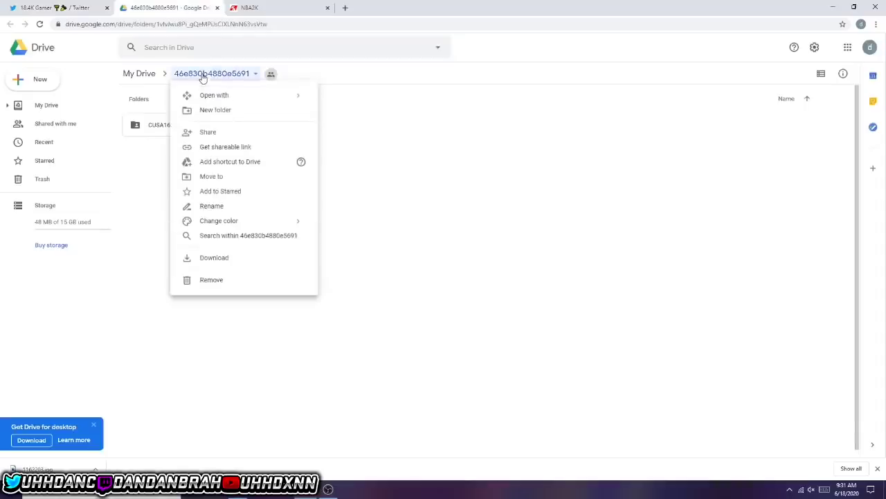
left_click(46, 107)
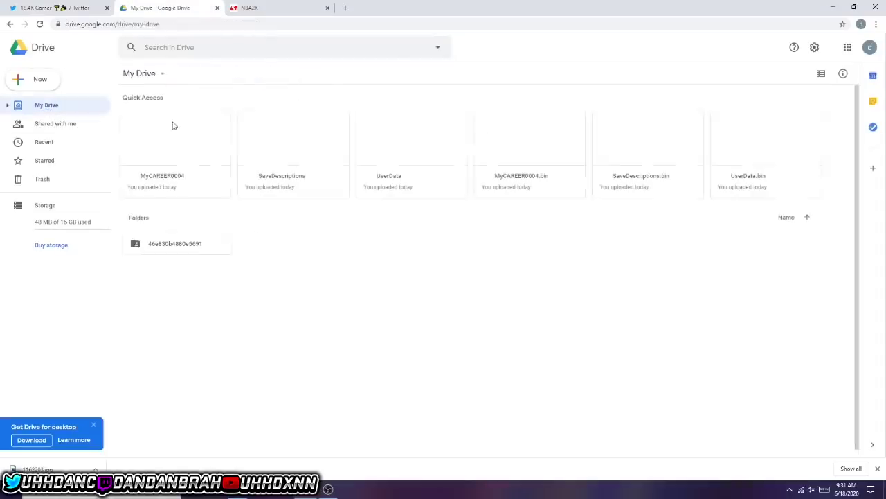
left_click(184, 248)
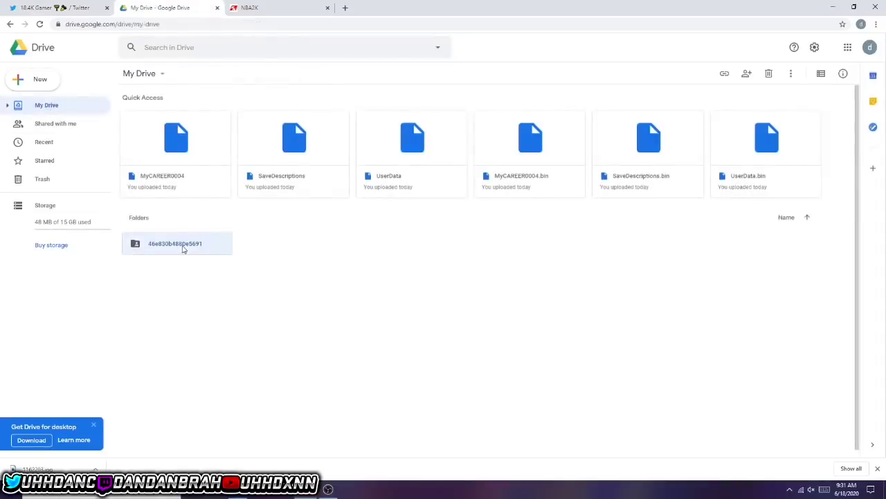
right_click(184, 248)
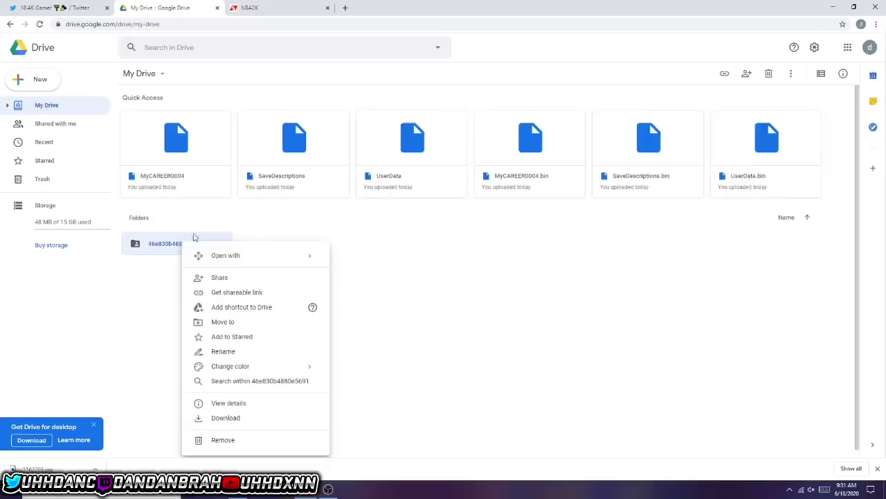
left_click(225, 417)
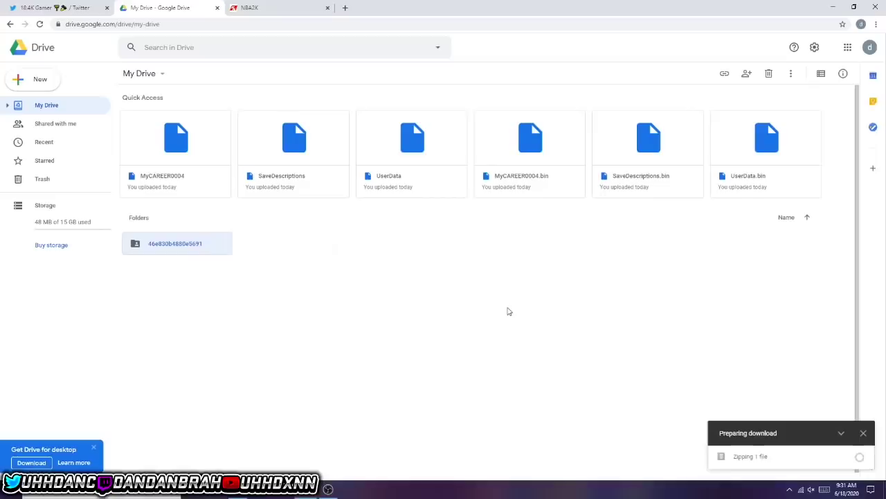
left_click(487, 75)
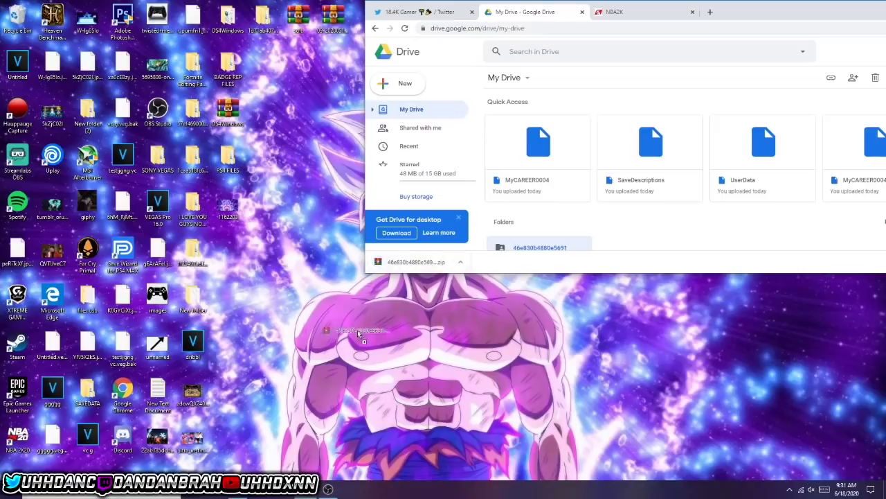
- Put the downloaded zip on the desktop and open it in WinRAR
left_click_drag(415, 262, 367, 299)
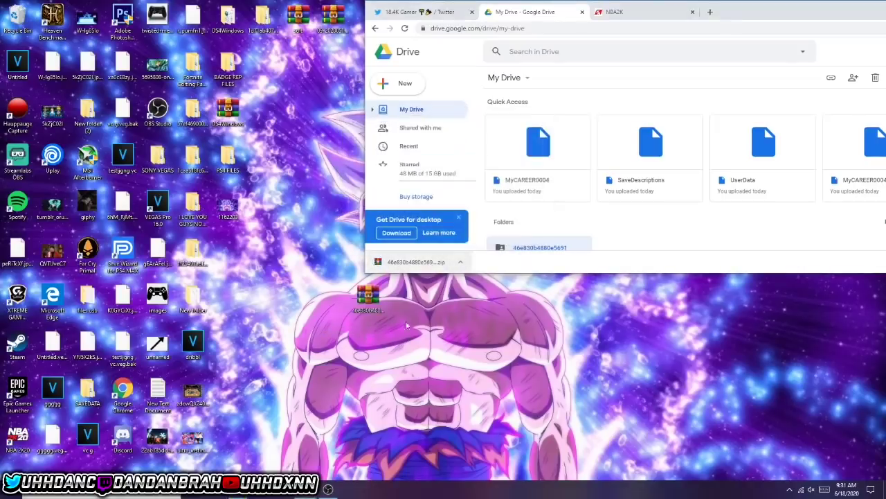
right_click(370, 304)
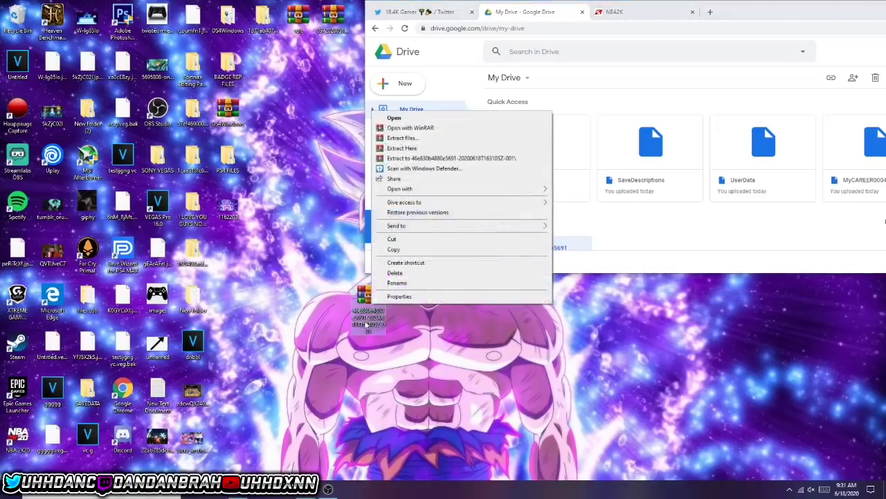
left_click(366, 324)
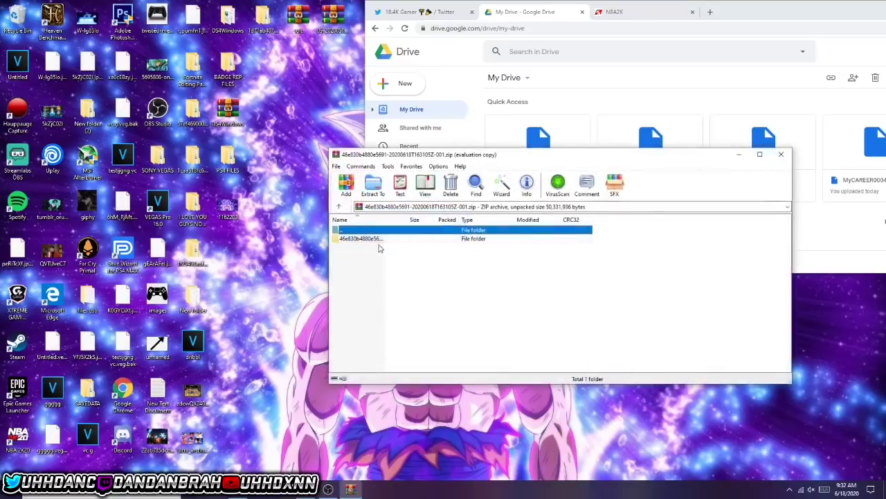
left_click(364, 239)
key("Escape")
left_click(385, 240)
- Extract the 46e830b4880e5691 folder onto the desktop and open it to view CUSA16310
left_click_drag(389, 240, 384, 238)
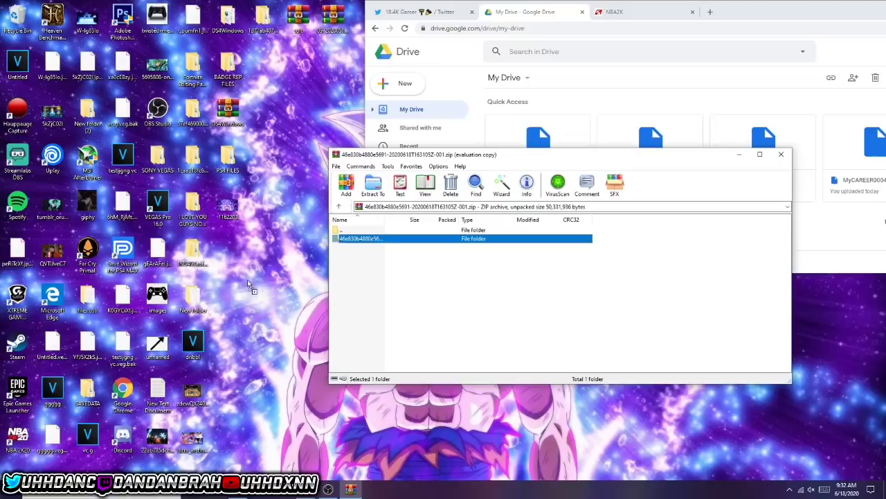
left_click_drag(247, 279, 247, 279)
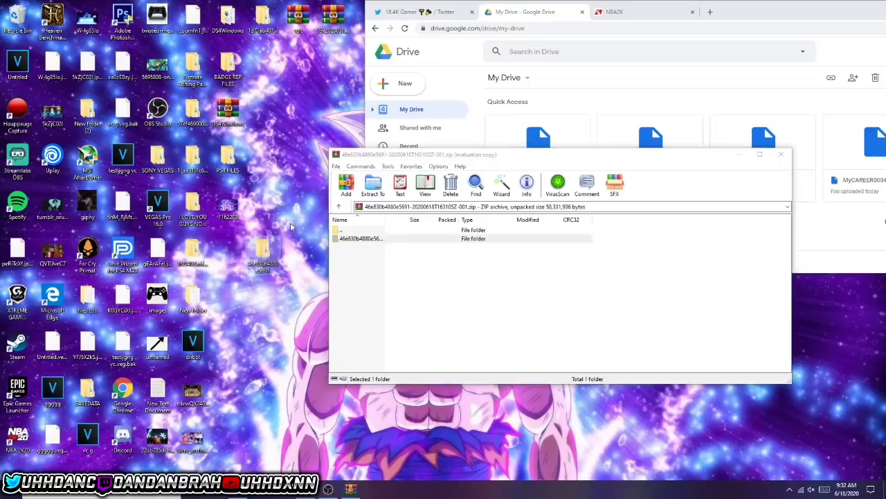
left_click(781, 154)
double_click(263, 253)
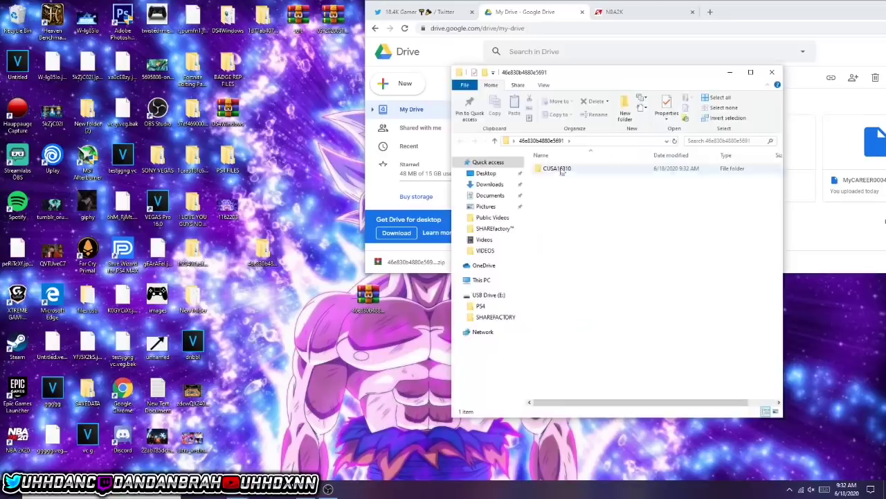
- Drag the desktop 46e830b4880e5691 folder into USB Drive (E:)\PS4\SAVEDATA, replacing the existing files
left_click(772, 72)
left_click_drag(751, 10, 554, 64)
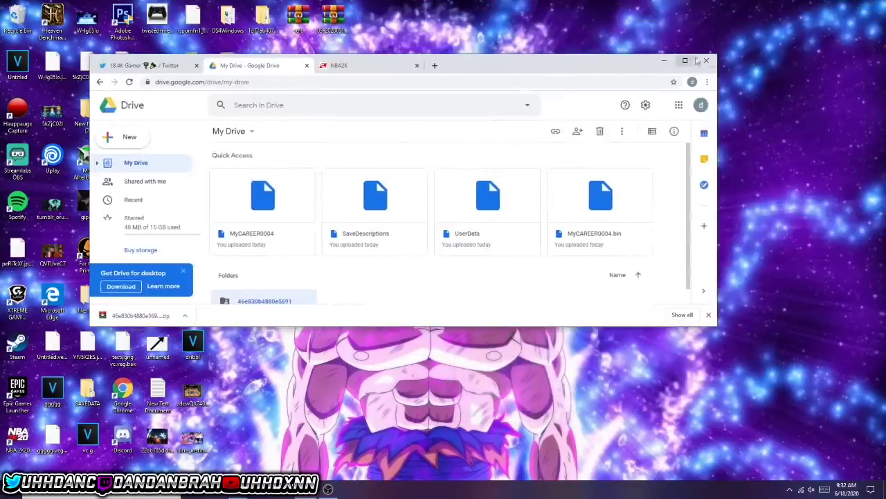
left_click(706, 61)
left_click(561, 227)
left_click_drag(263, 253, 637, 243)
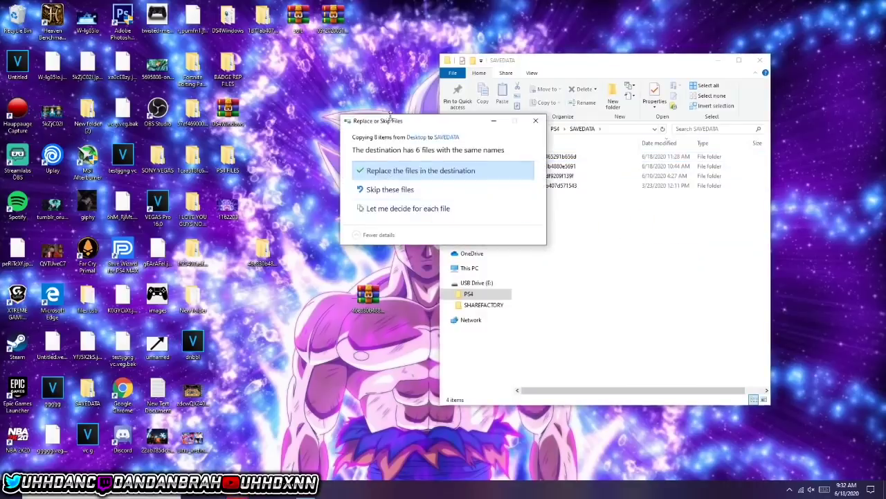
left_click_drag(422, 122, 351, 69)
left_click_drag(369, 303, 263, 313)
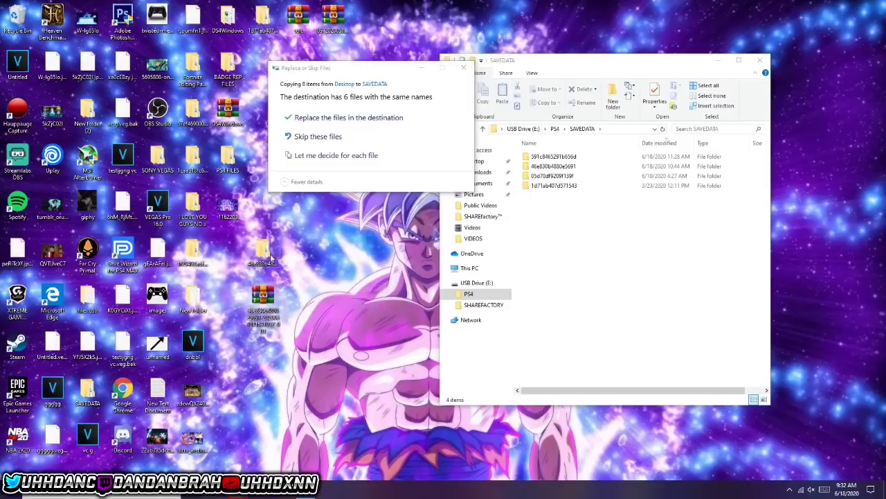
left_click(328, 117)
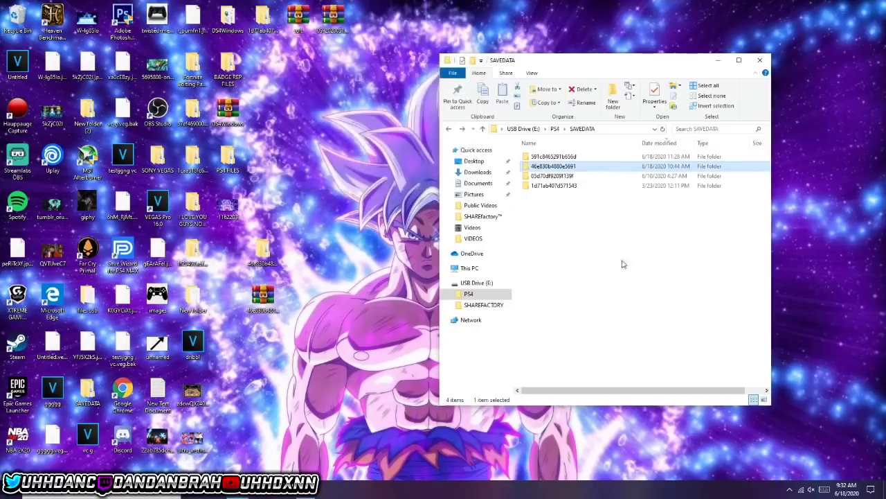
- Check the copied 46e830b4880e5691 > CUSA16310 save files, then close the SAVEDATA window
left_click(621, 263)
double_click(584, 167)
double_click(539, 156)
key("BackSpace")
key("BackSpace")
left_click(760, 60)
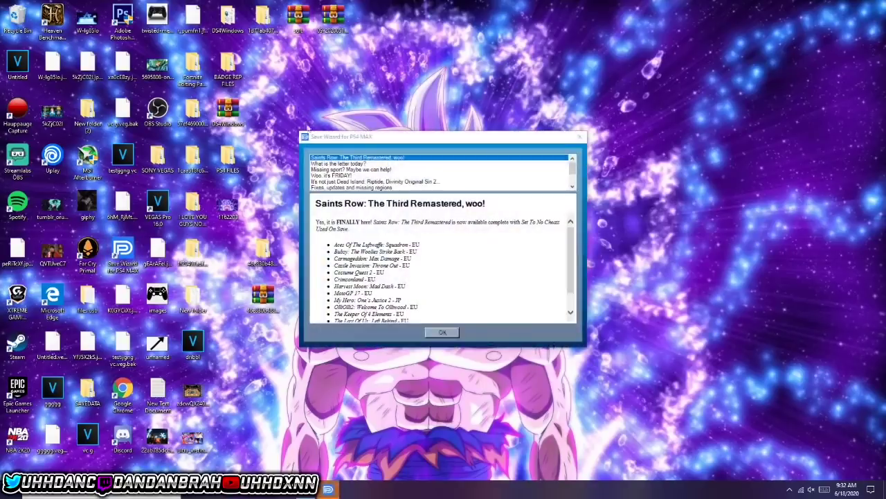
- Re-sign the CUSA16310 UserData save to the chosen profile in Save Wizard
left_click(451, 331)
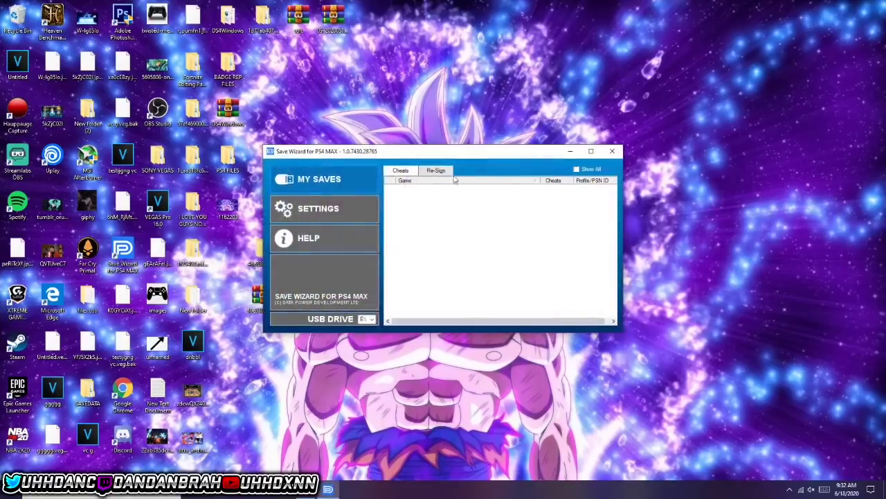
left_click(437, 171)
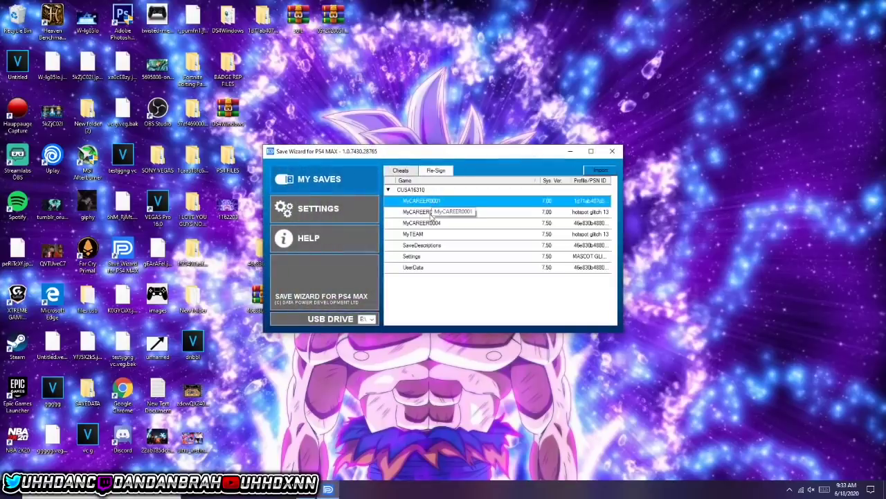
left_click(424, 246)
left_click(423, 270)
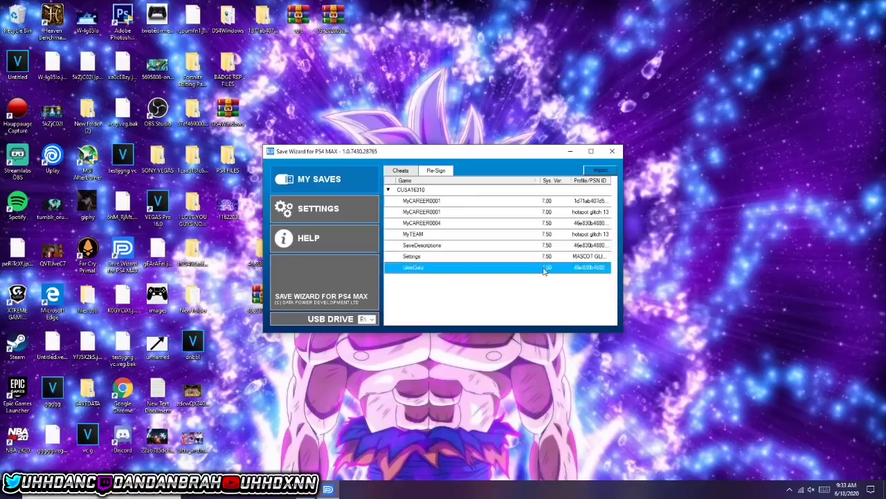
right_click(488, 272)
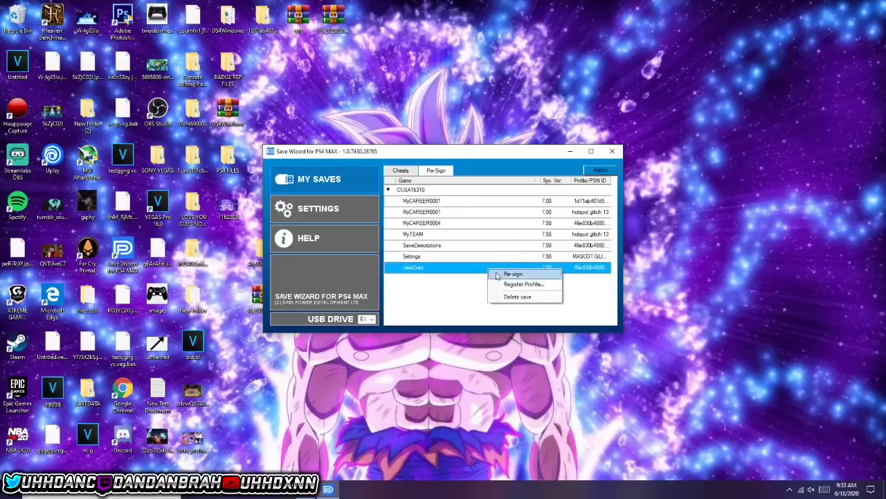
left_click(513, 274)
left_click(457, 239)
left_click(435, 254)
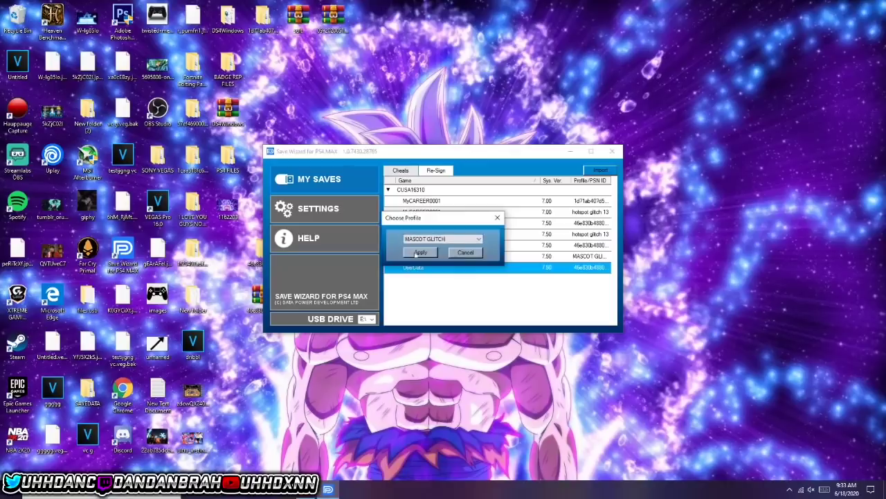
left_click(419, 253)
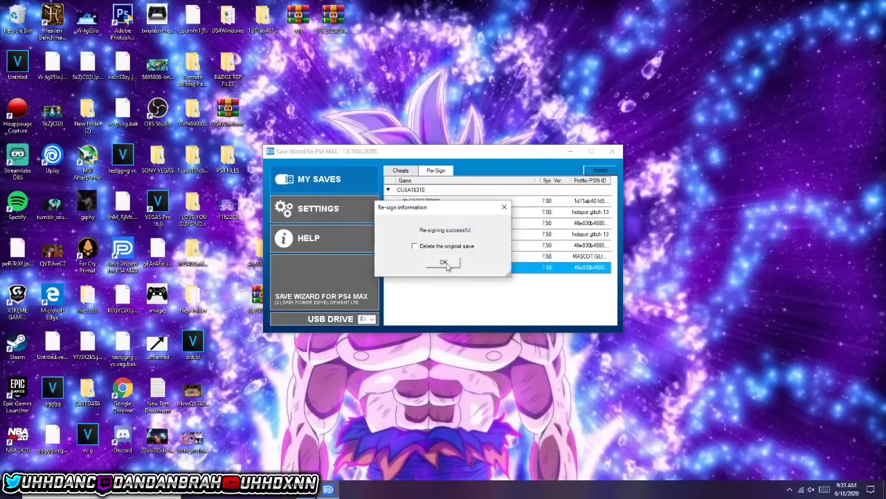
left_click(444, 263)
- Reload the re-sign list and select the new UserData save under CUSA16310
left_click(441, 171)
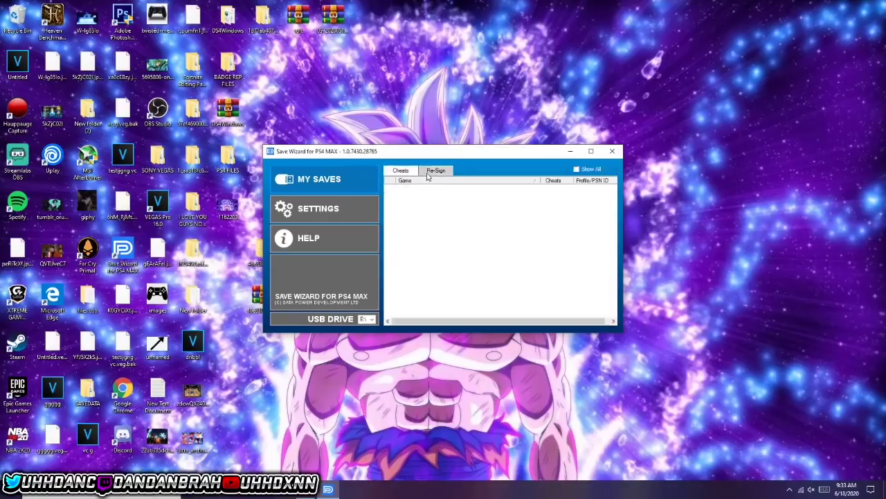
left_click(419, 190)
double_click(419, 191)
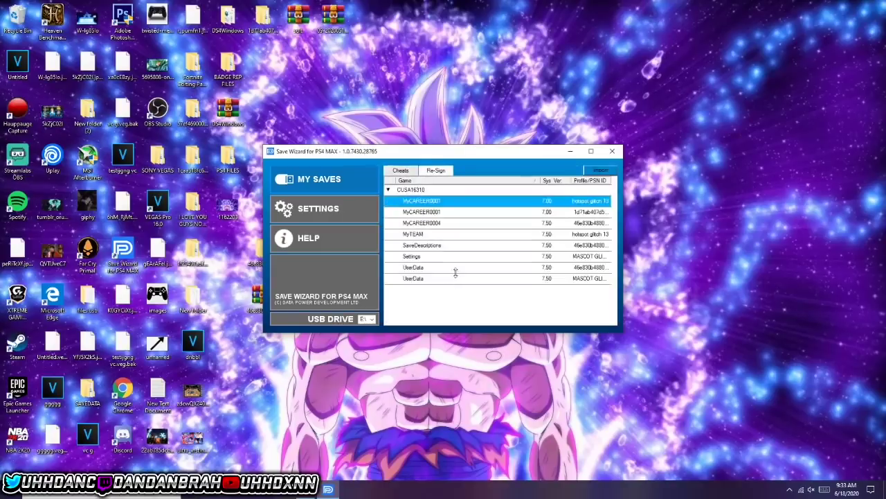
left_click(456, 280)
- Close Save Wizard and open USB Drive PS4 > SAVEDATA > profile folder > CUSA16310
left_click(613, 152)
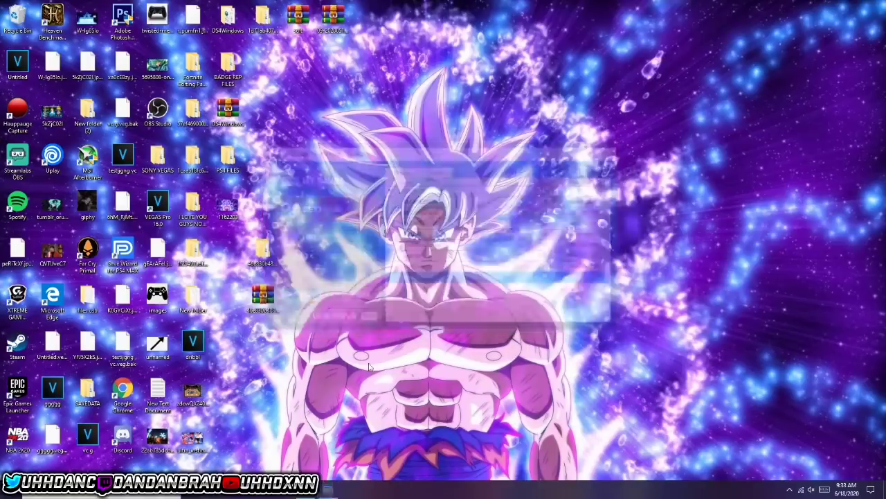
key("super+e")
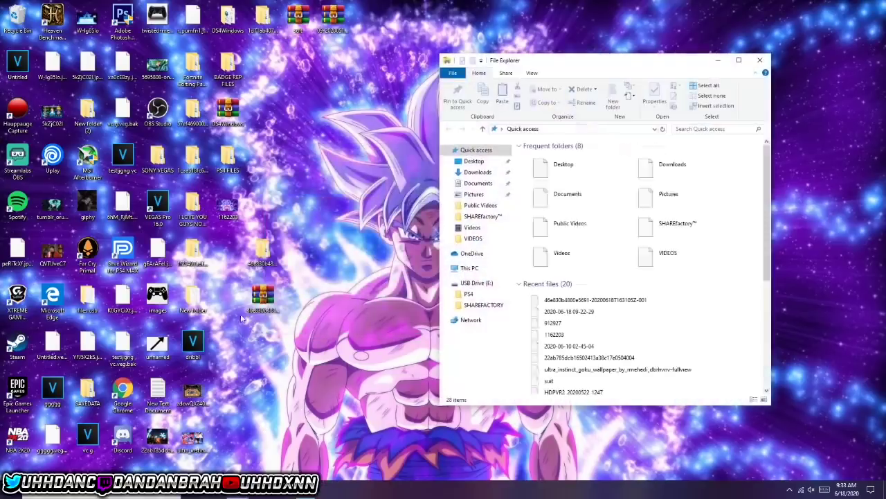
left_click(478, 294)
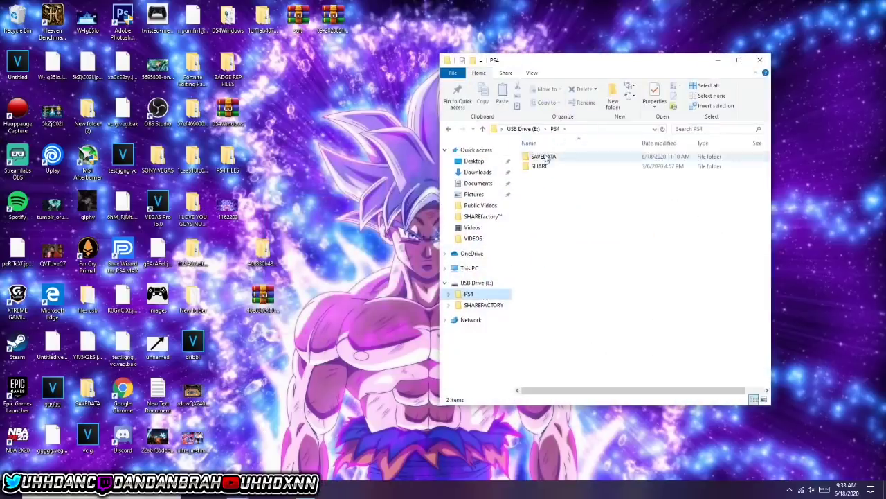
double_click(557, 156)
left_click(573, 157)
double_click(571, 156)
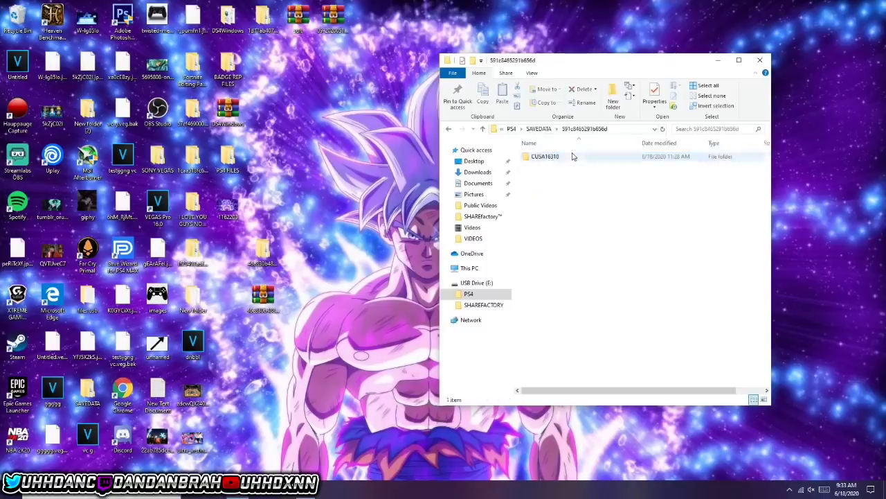
double_click(564, 157)
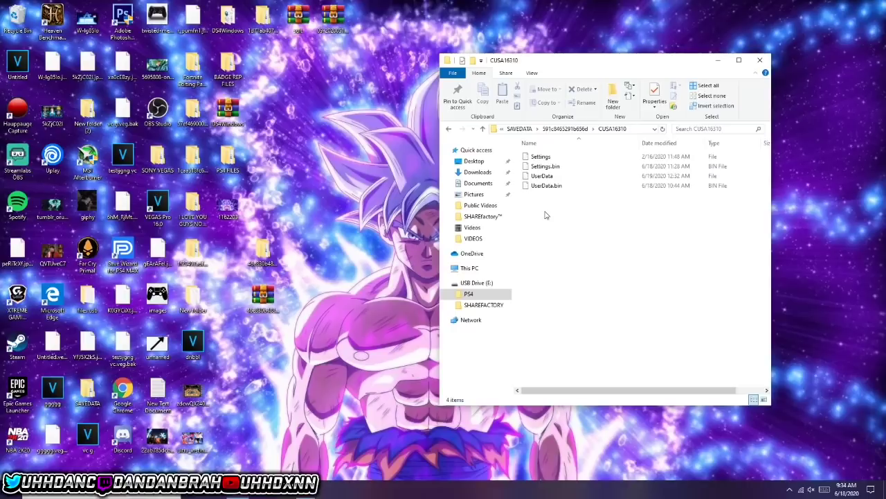
- Check the four Settings and UserData files, then minimise File Explorer and bring up OBS Studio
left_click_drag(654, 204, 569, 151)
left_click_drag(573, 192, 737, 120)
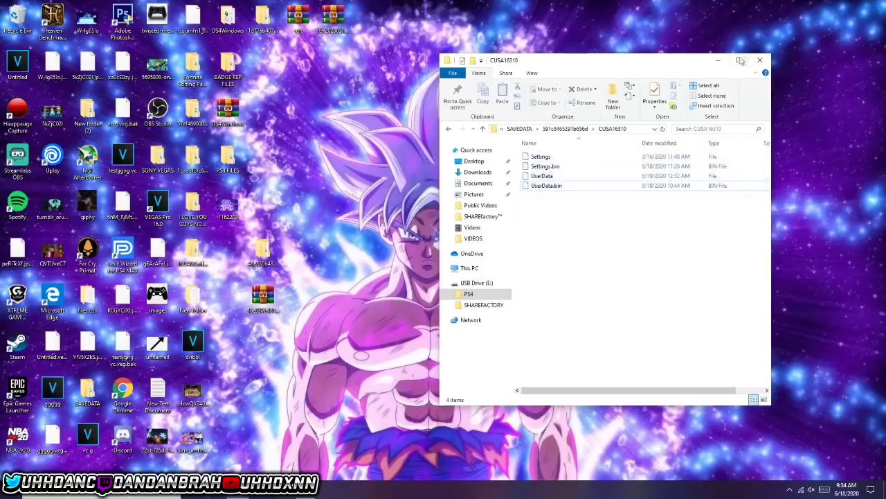
left_click(718, 60)
left_click(306, 493)
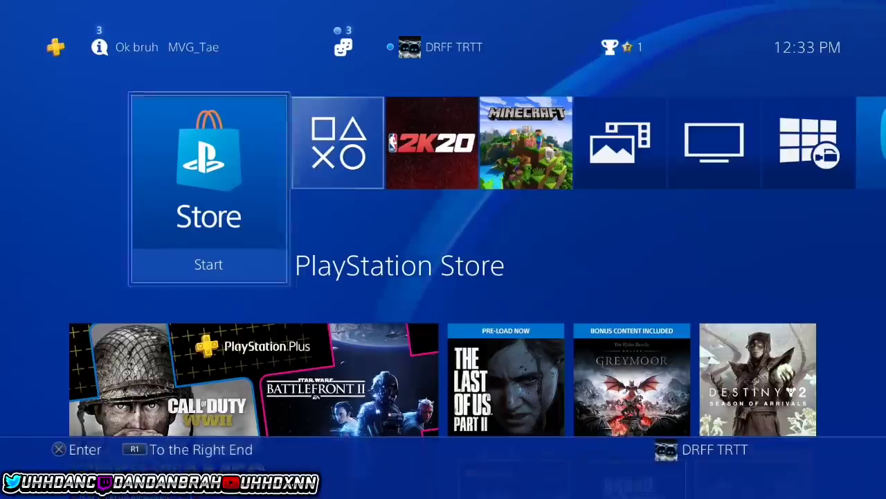
- Go to Settings > Application Saved Data Management > Saved Data on USB > Copy to System Storage
key("Up")
key("Return")
key("Down")
key("Down")
key("Down")
key("Down")
key("Down")
key("Down")
key("Down")
key("Down")
key("Down")
key("Down")
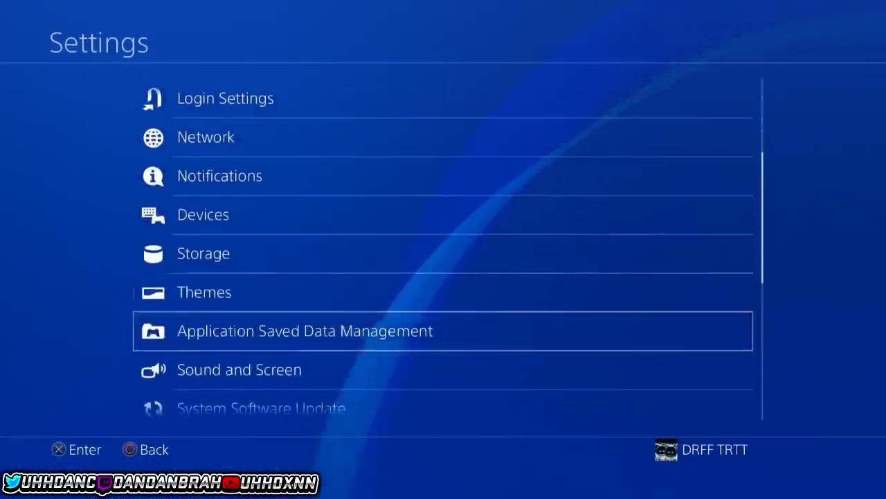
key("Return")
key("Down")
key("Down")
key("Return")
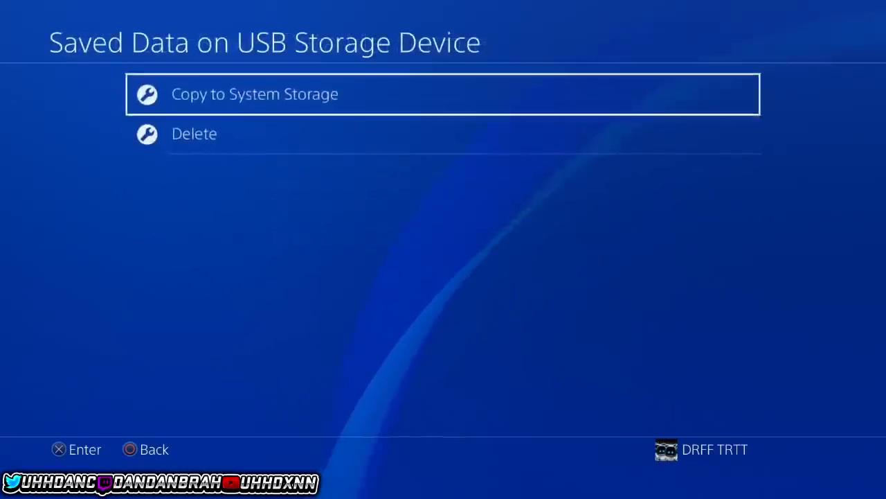
key("Return")
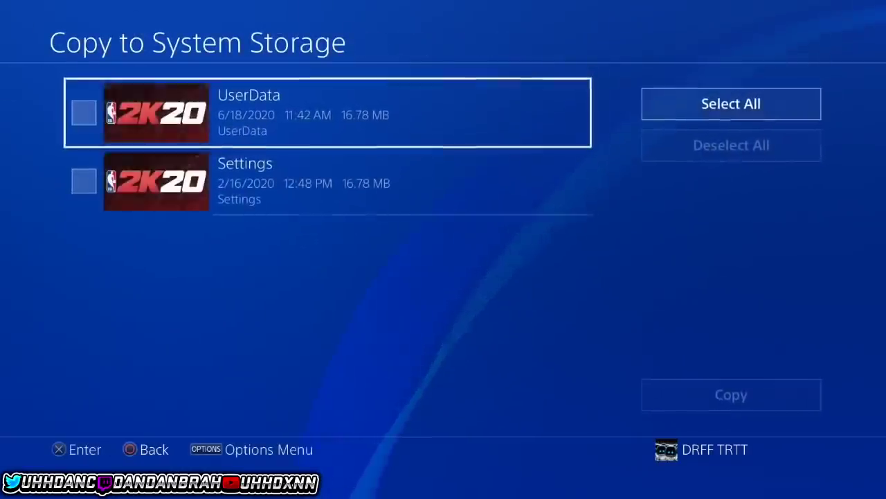
- Copy the UserData save to system storage, overwriting the existing saved data
key("Return")
key("Right")
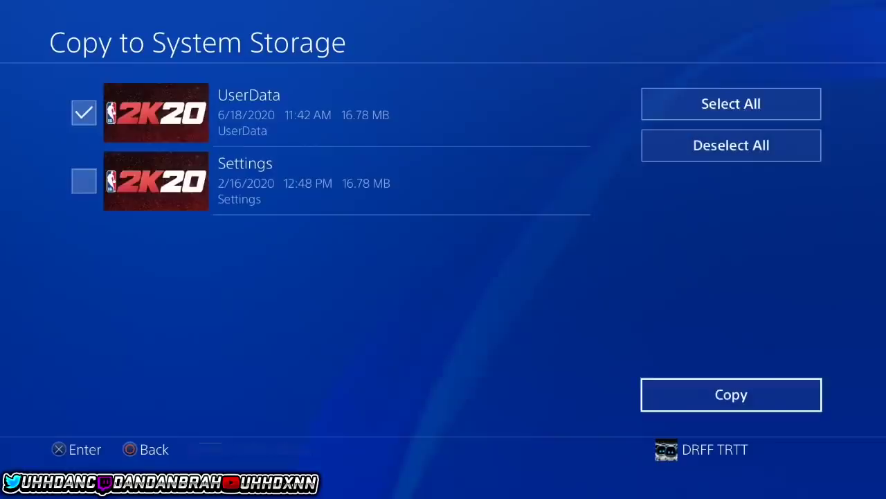
key("Return")
key("Up")
key("Return")
key("Down")
key("Return")
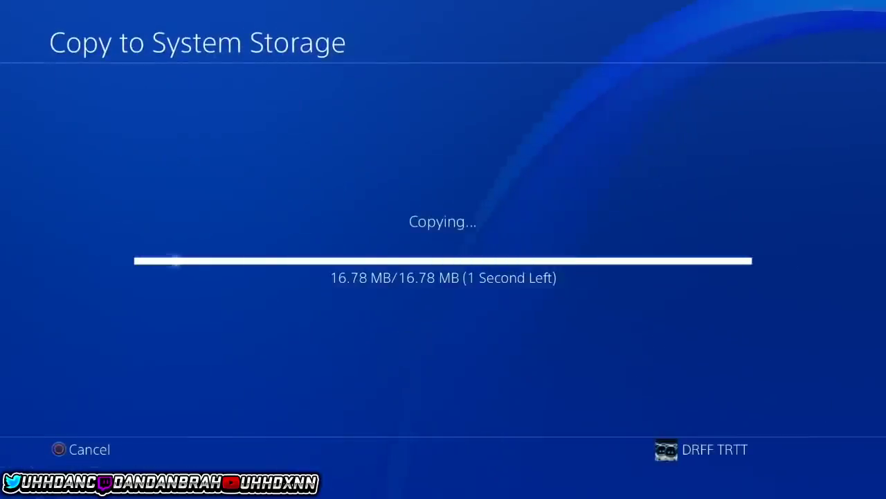
- Return to the PS4 home screen and highlight the NBA 2K20 tile
key("Home")
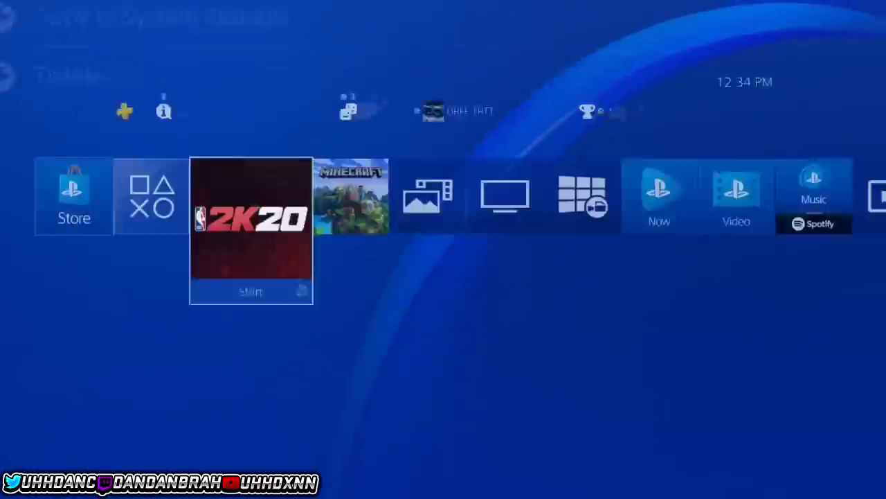
key("Right")
key("Left")
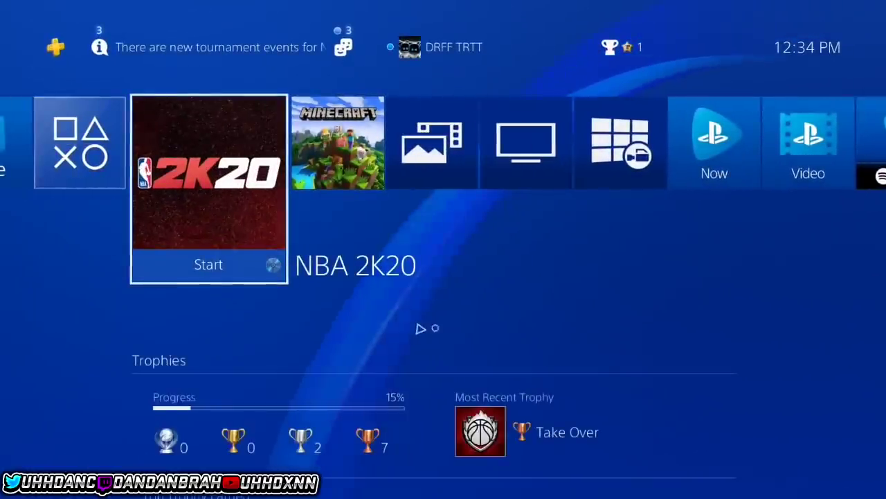
- Start NBA 2K20 and continue past the title screen to the main menu
key("Return")
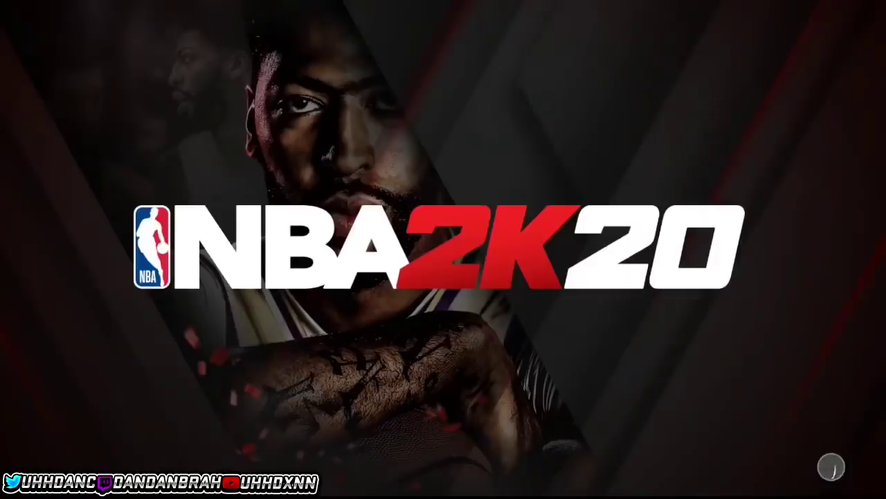
key("Right")
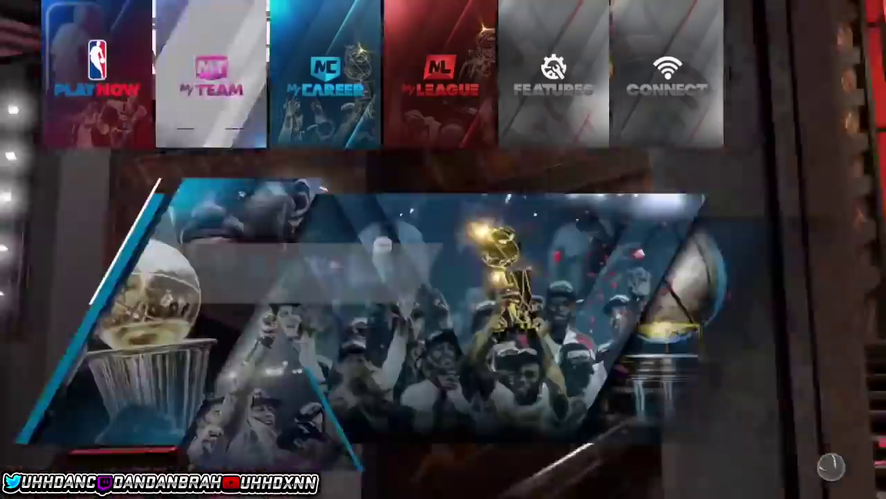